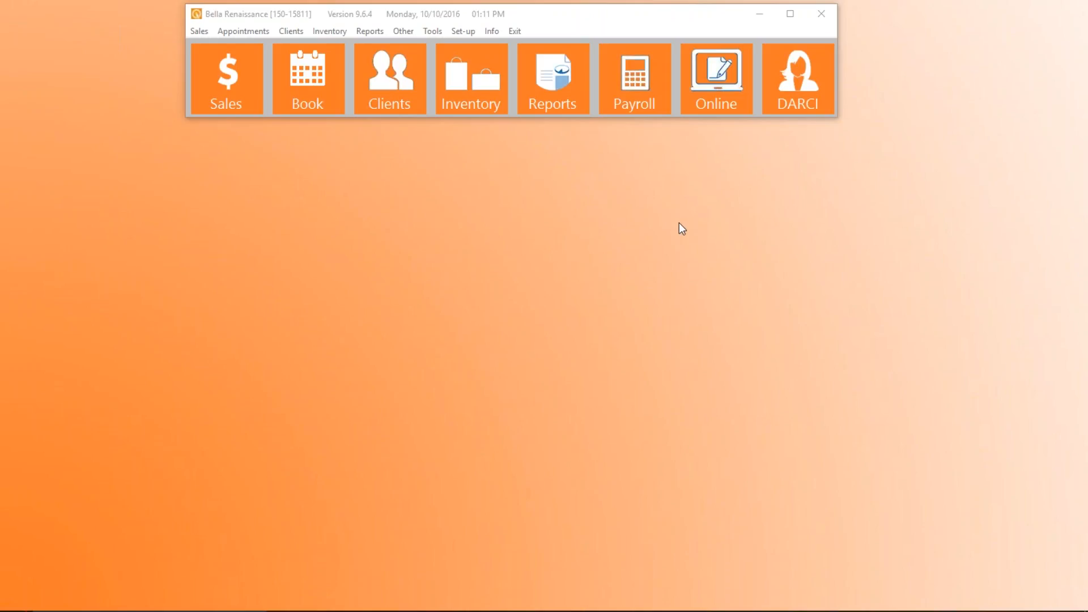
Open the SalonSpa Services setup and create a service group named HairStyles
left_click(464, 31)
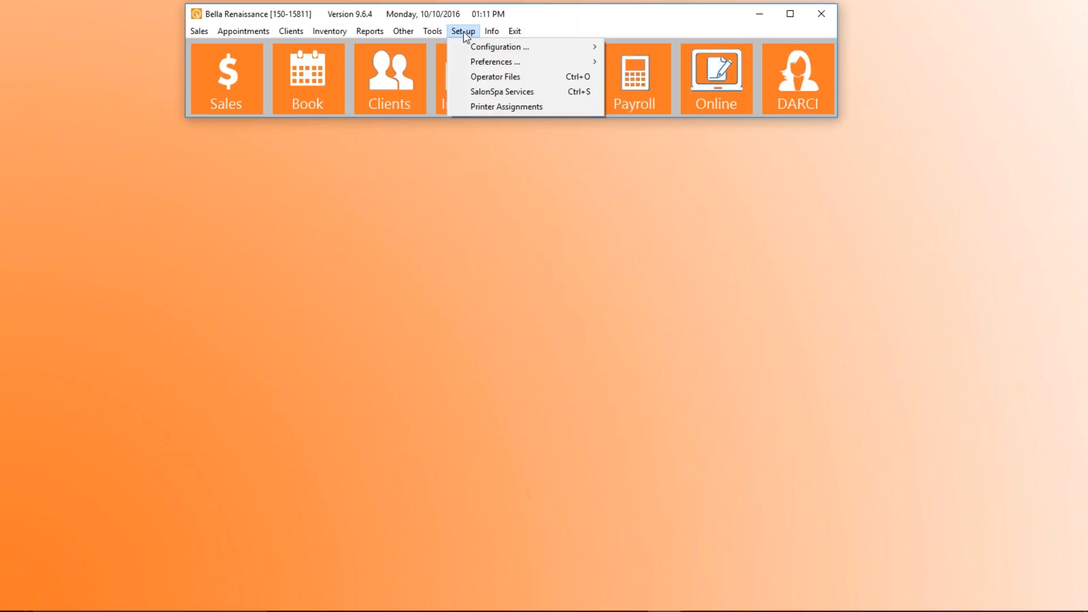
left_click(546, 90)
mouse_move(573, 170)
left_mouse_down()
mouse_move(562, 170)
mouse_move(571, 195)
mouse_move(545, 170)
mouse_move(561, 178)
mouse_move(561, 158)
left_mouse_up()
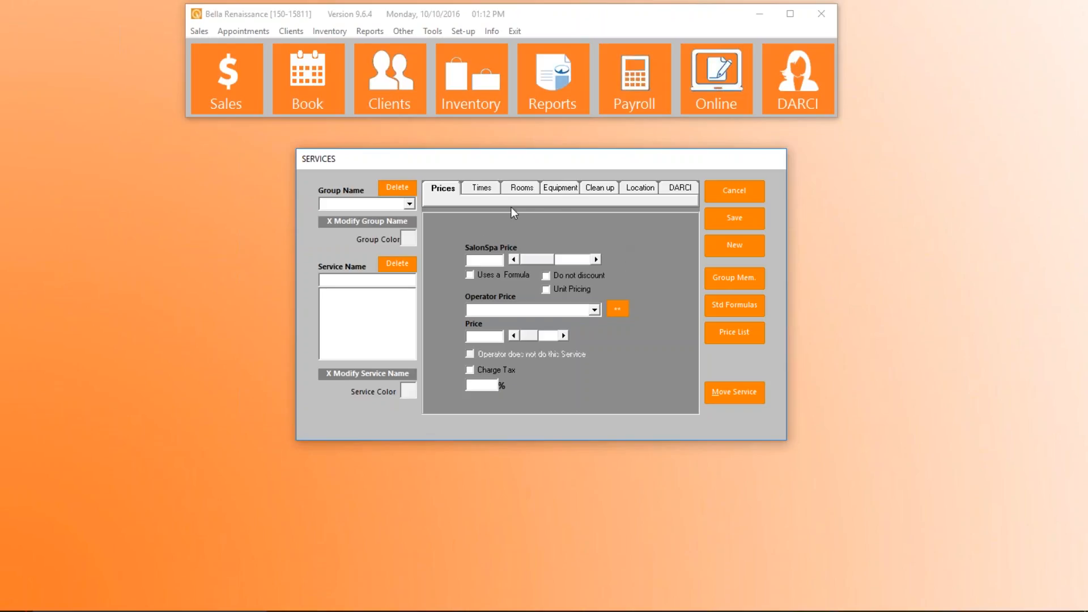
type("hair")
key("BackSpace")
key("BackSpace")
key("BackSpace")
type("HairStyles")
key("Return")
Add a service named Child Hair Cut to the HairStyles group with a SalonSpa price of 15.00
type("Child")
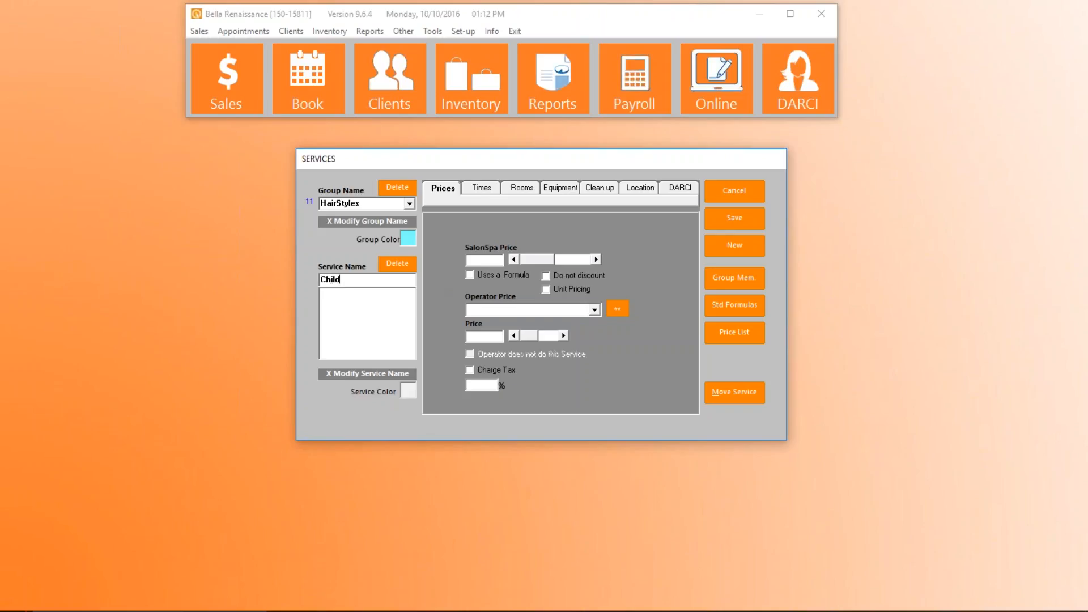
type("Hair")
key("BackSpace")
key("BackSpace")
key("BackSpace")
key("BackSpace")
key("BackSpace")
type("C")
key("BackSpace")
type("Hair Cut")
key("Return")
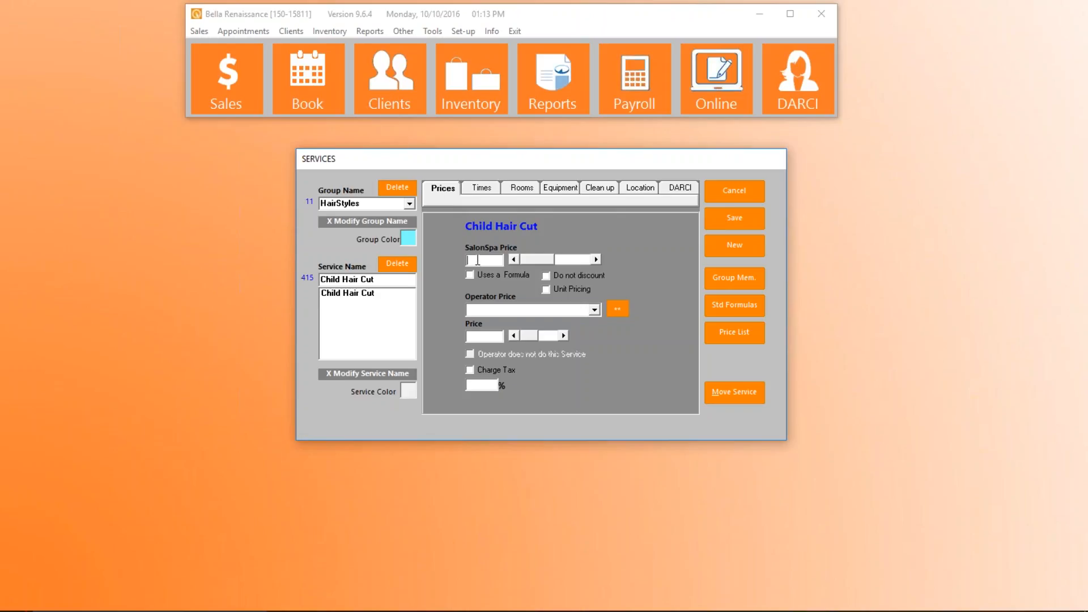
type("15.00")
Set the total SalonSpa time of the Child Hair Cut service to 0:30
left_click(486, 191)
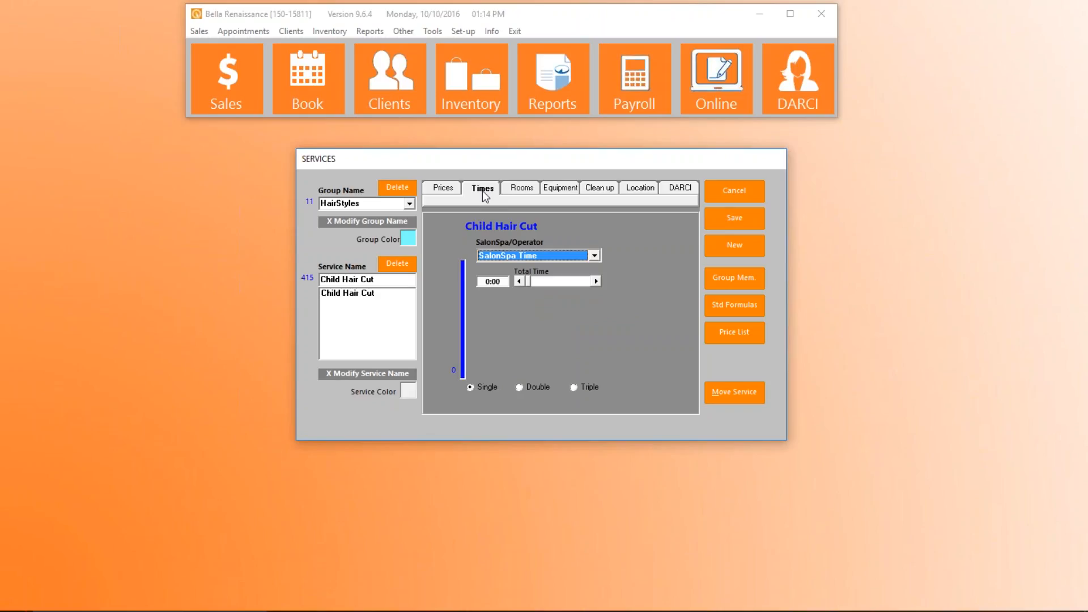
left_click(596, 281)
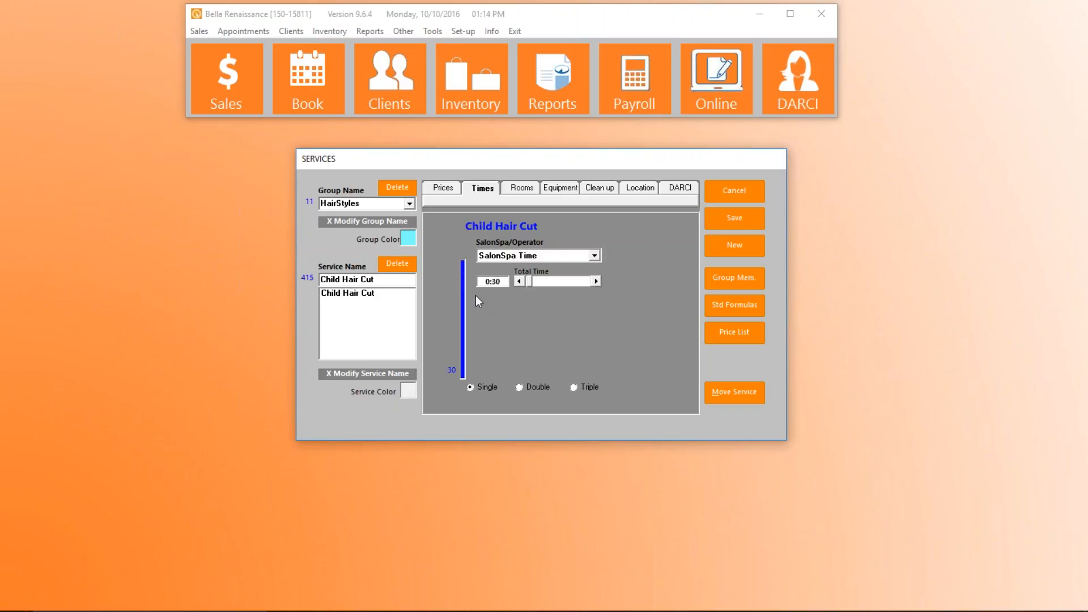
left_click(519, 281)
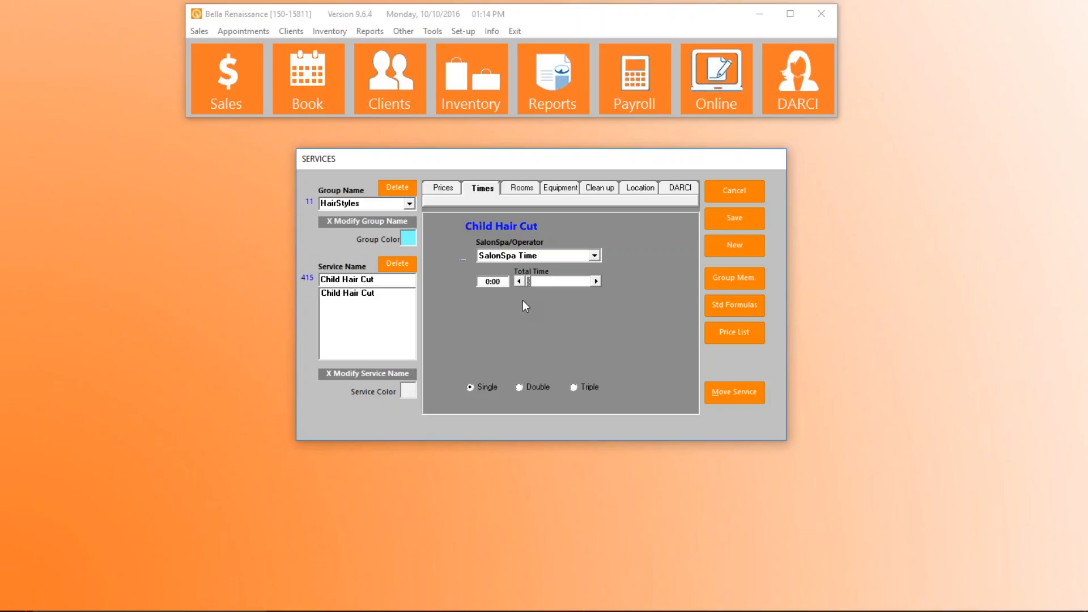
left_click(596, 282)
left_click(597, 281)
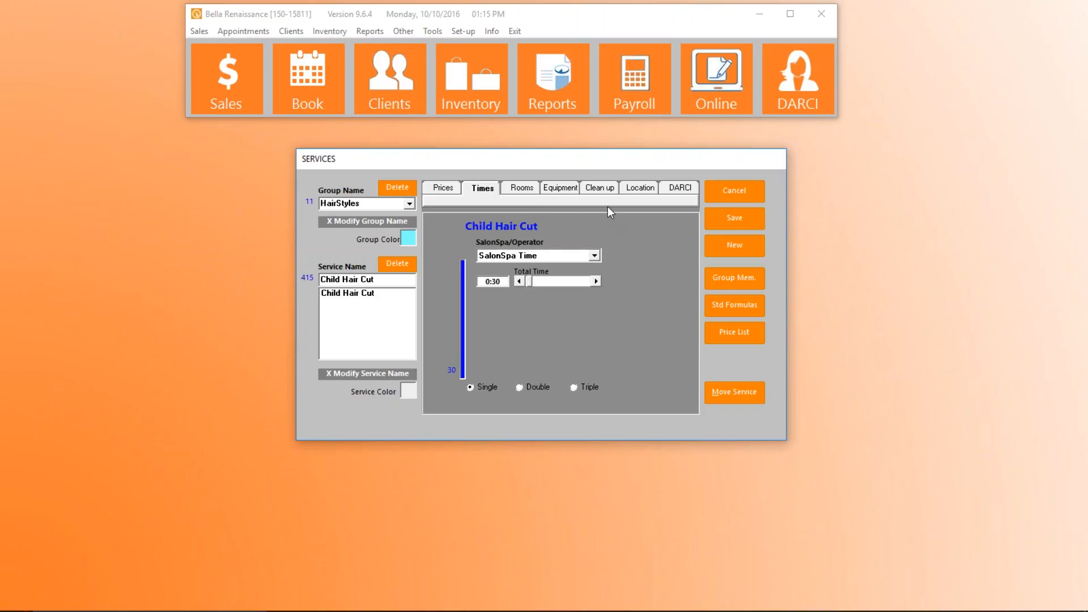
Give Child Hair Cut a 0:15 clean-up time that blocks the operator, save the service, and review its saved settings
left_click(600, 190)
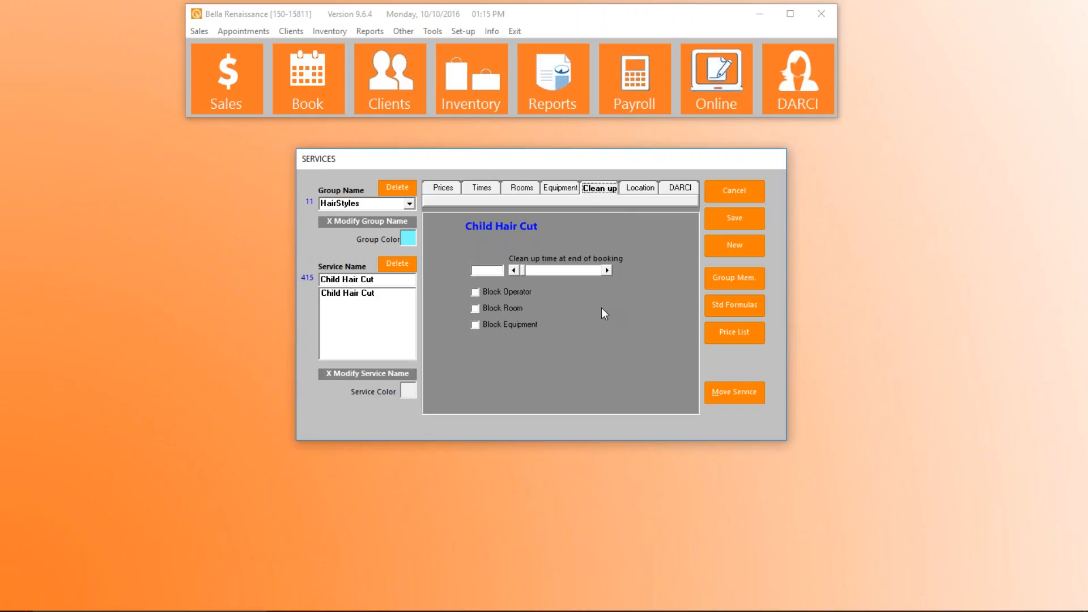
left_click(478, 291)
left_click(607, 269)
left_click(743, 218)
left_click(443, 188)
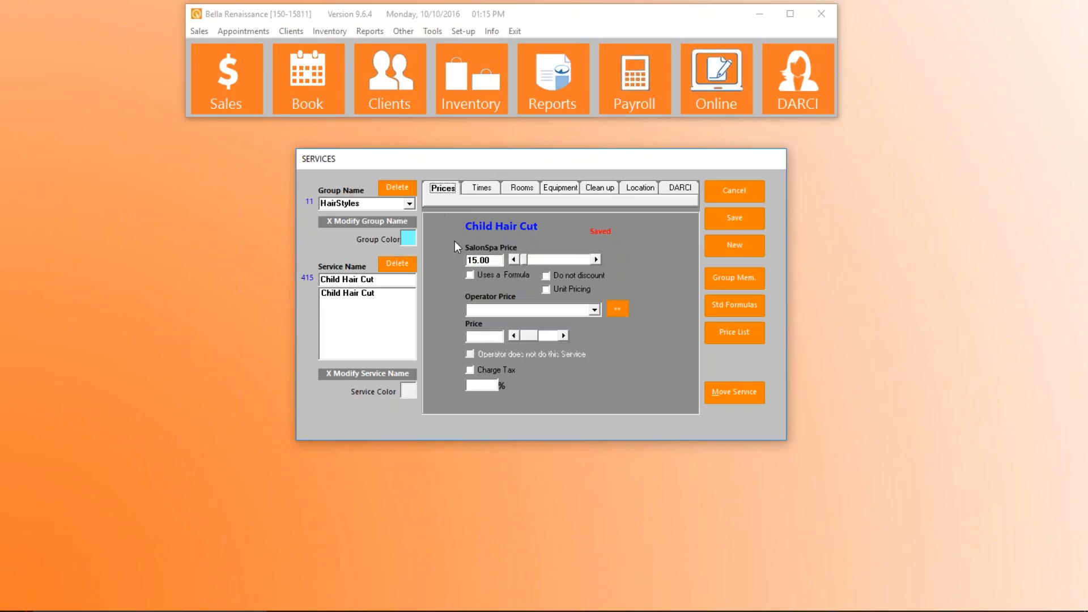
left_click(482, 191)
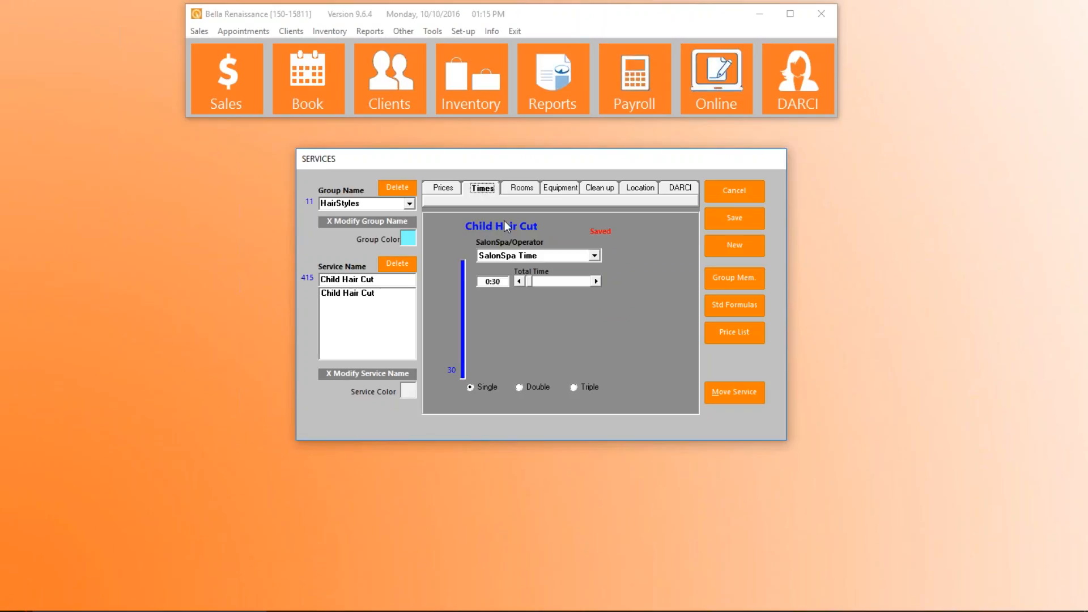
left_click(600, 189)
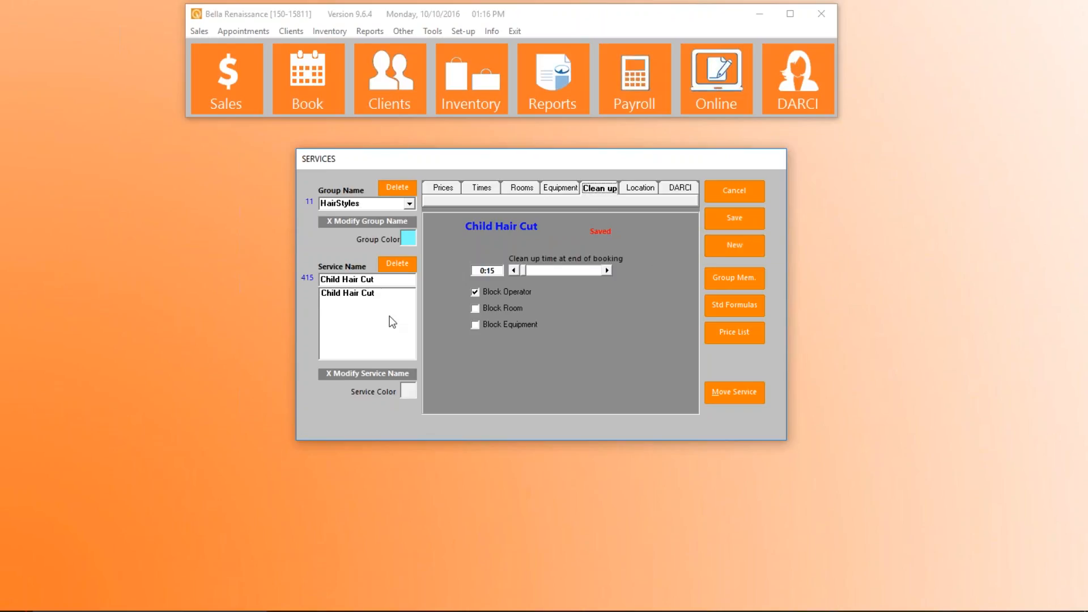
Try to add a service named Single Process to the HairStyles group
left_click(384, 280)
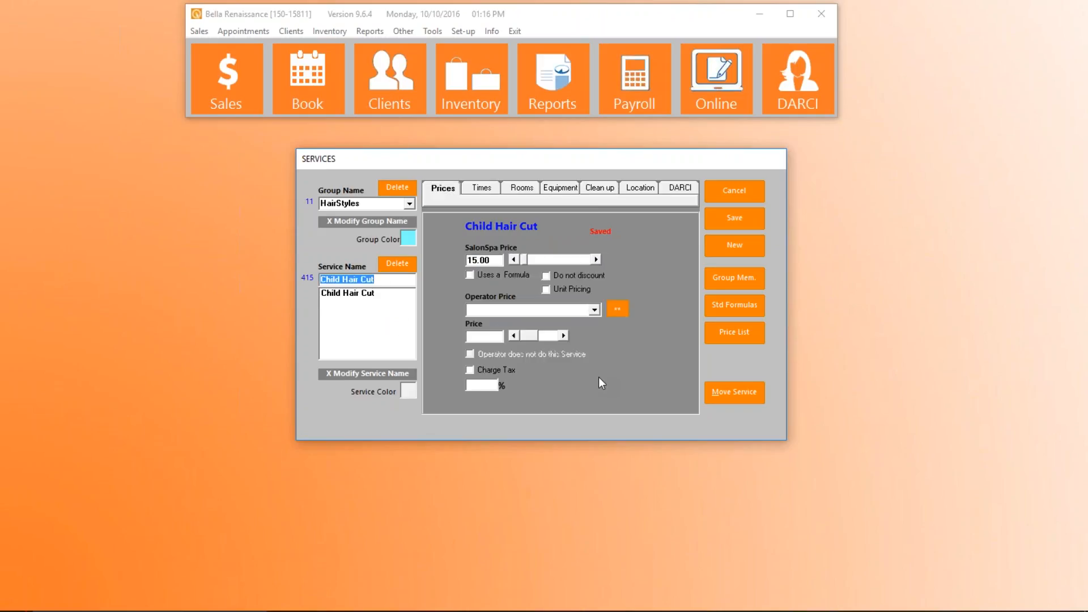
type("Mans Hair Cut")
key("BackSpace")
key("BackSpace")
key("BackSpace")
key("BackSpace")
key("BackSpace")
key("BackSpace")
key("BackSpace")
key("BackSpace")
key("BackSpace")
key("BackSpace")
key("BackSpace")
key("BackSpace")
key("BackSpace")
type("Single Process")
key("Return")
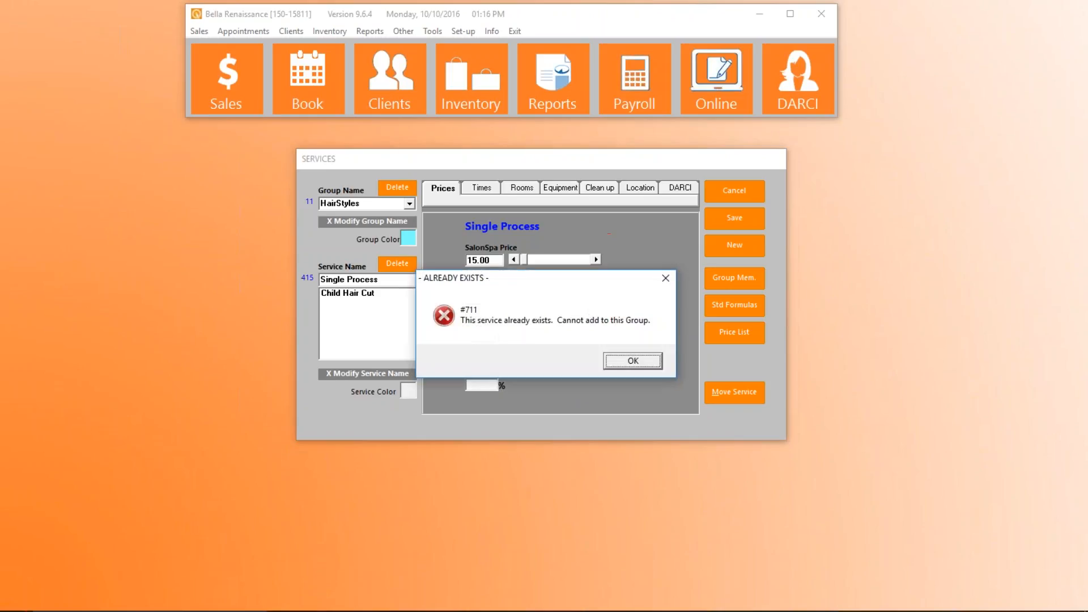
left_click(638, 362)
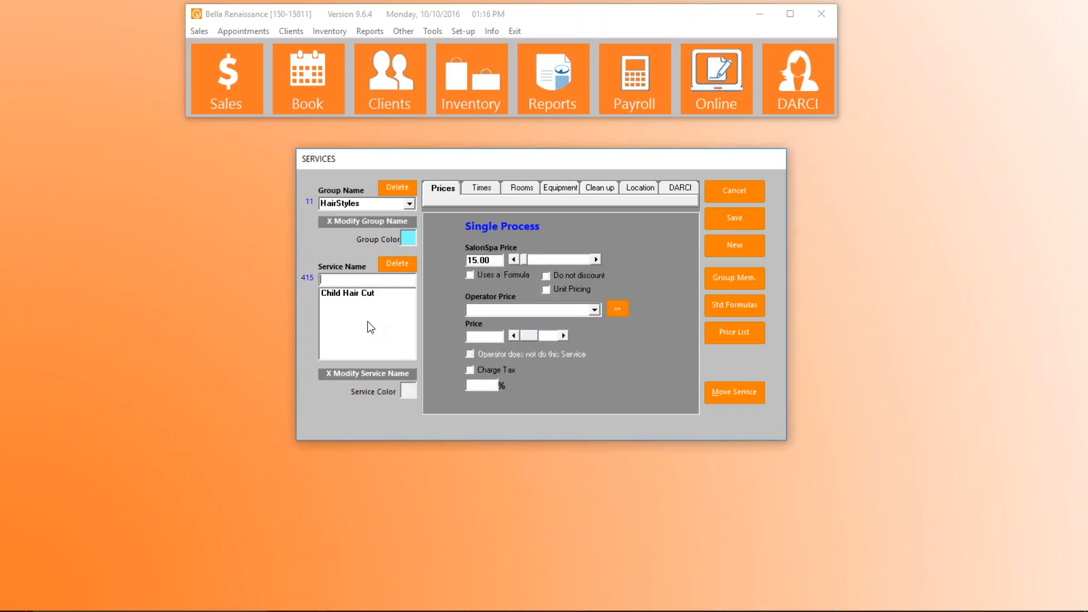
Add a service named Single Process2 to the HairStyles group with a SalonSpa price of 120.00
type("Single Process2")
key("Tab")
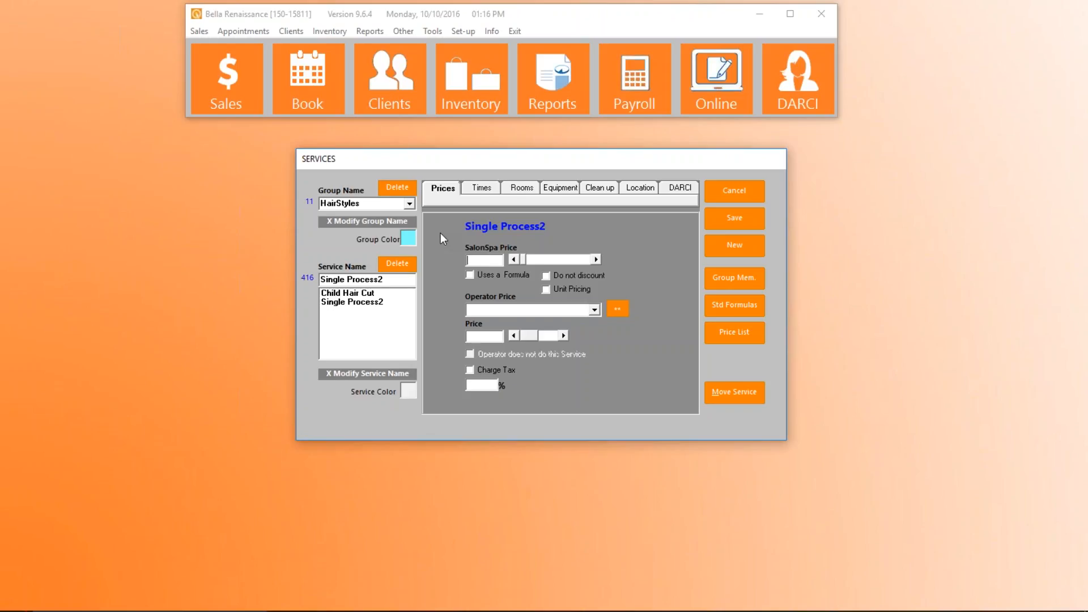
type("120.00")
Give Single Process2 Double timing with 1:30 total time, 0:30 first application time and 0:30 first processing time
left_click(481, 191)
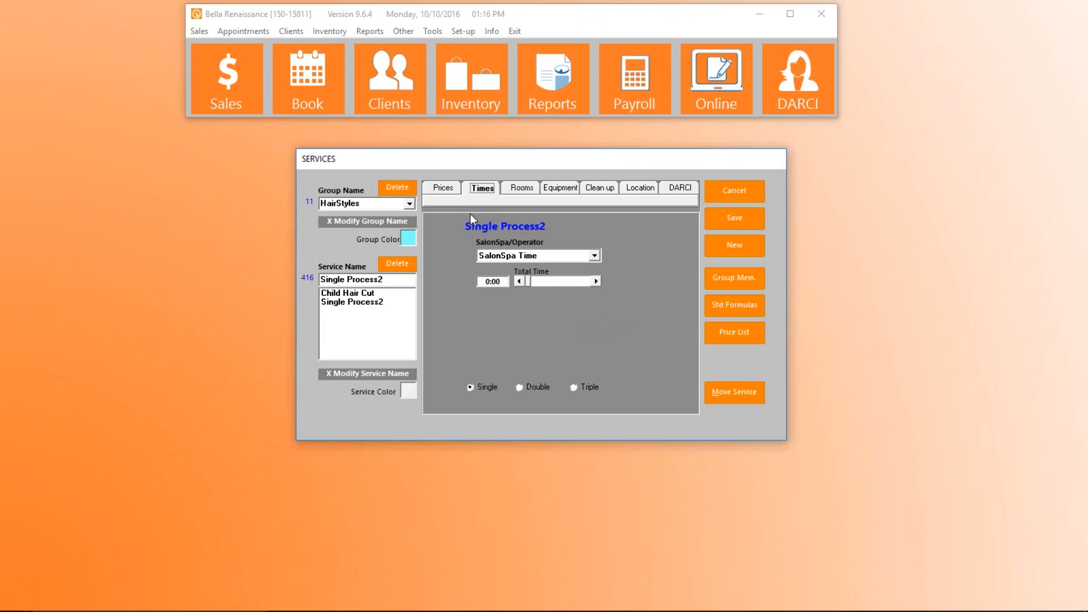
left_click(519, 387)
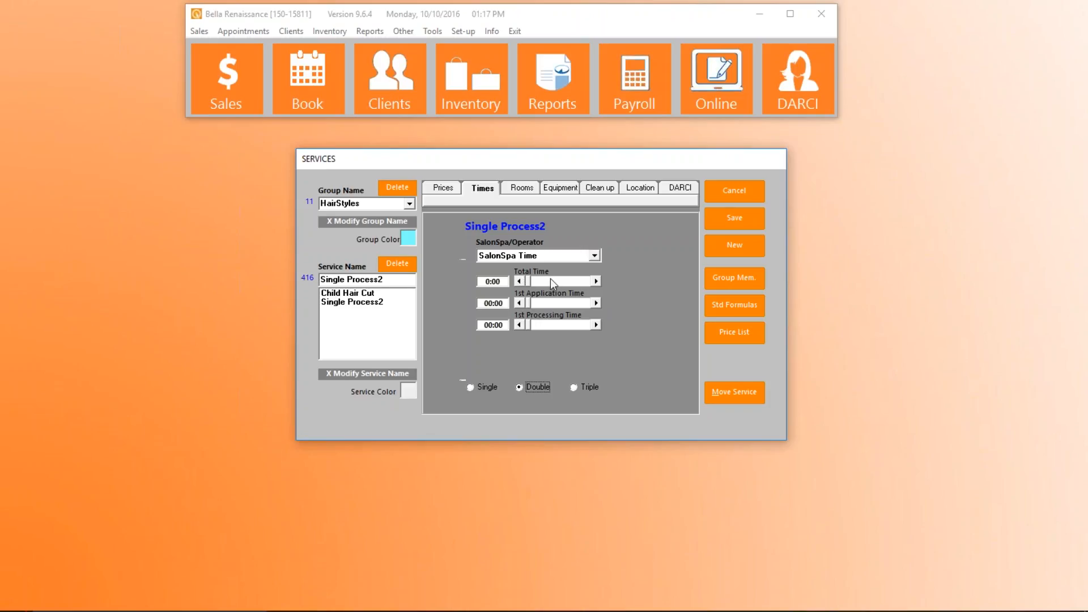
left_click(596, 282)
left_click(596, 281)
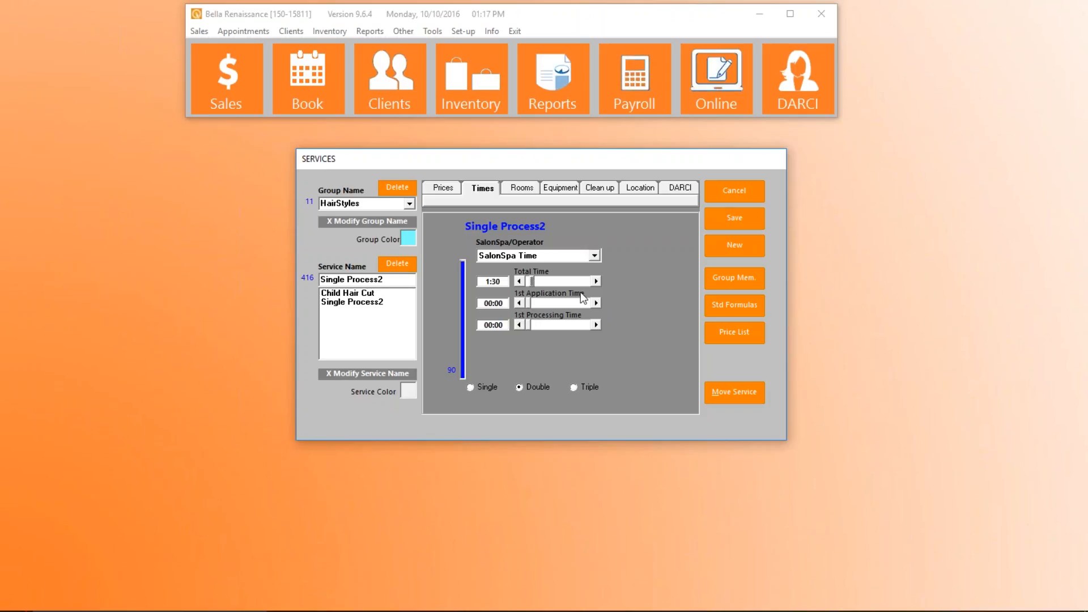
left_click(596, 302)
left_click(596, 302)
left_click(598, 324)
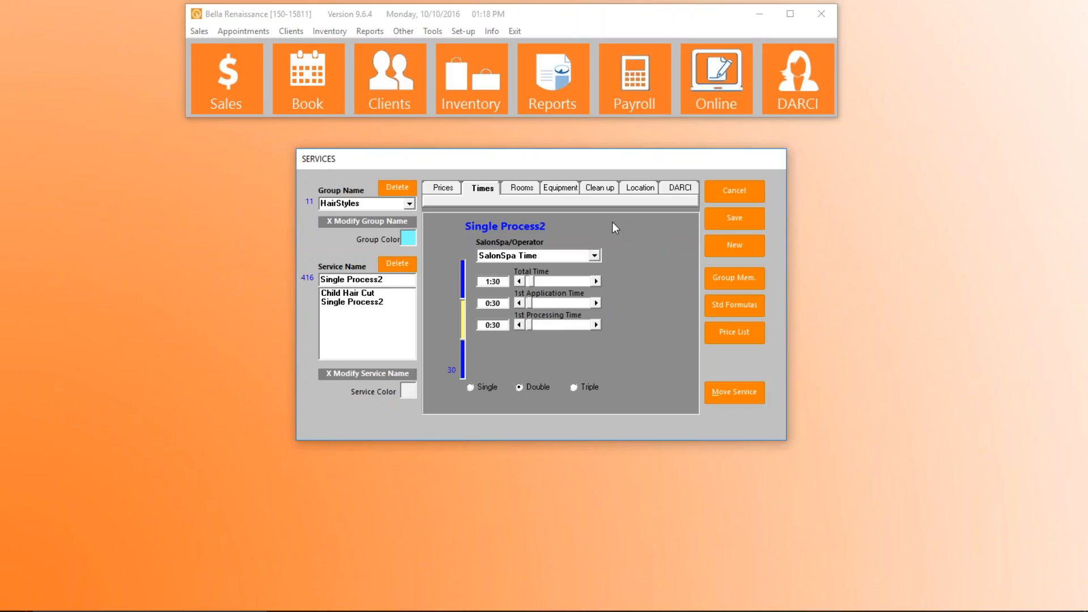
Apply the 0:15 clean-up time with Block Operator to Single Process2 and save the service
left_click(603, 188)
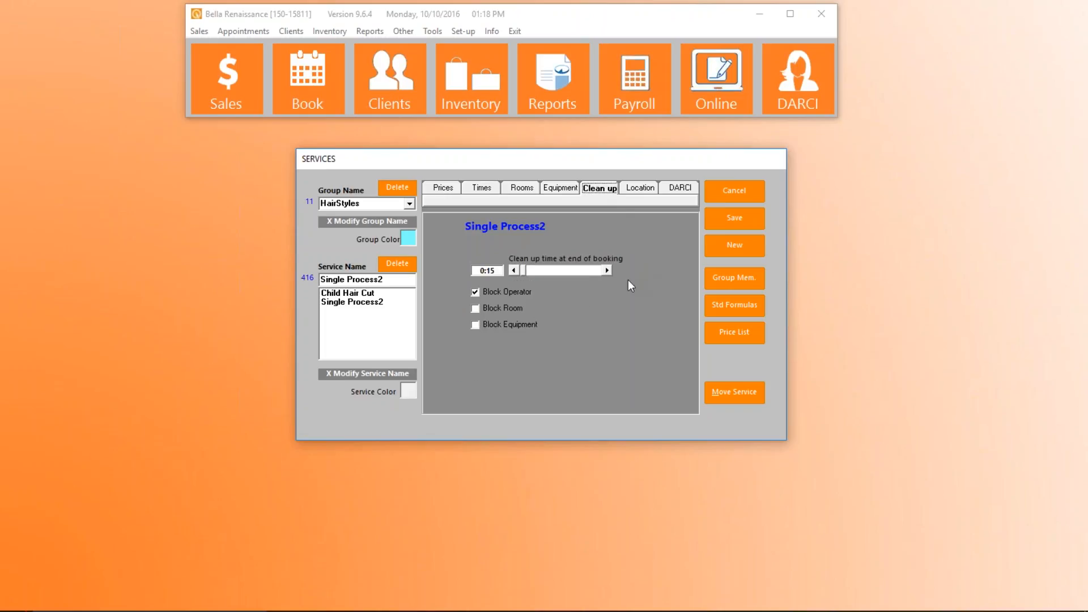
left_click(476, 293)
left_click(732, 219)
Add a service named Double to the HairStyles group with a SalonSpa price of 165.00
left_click(385, 301)
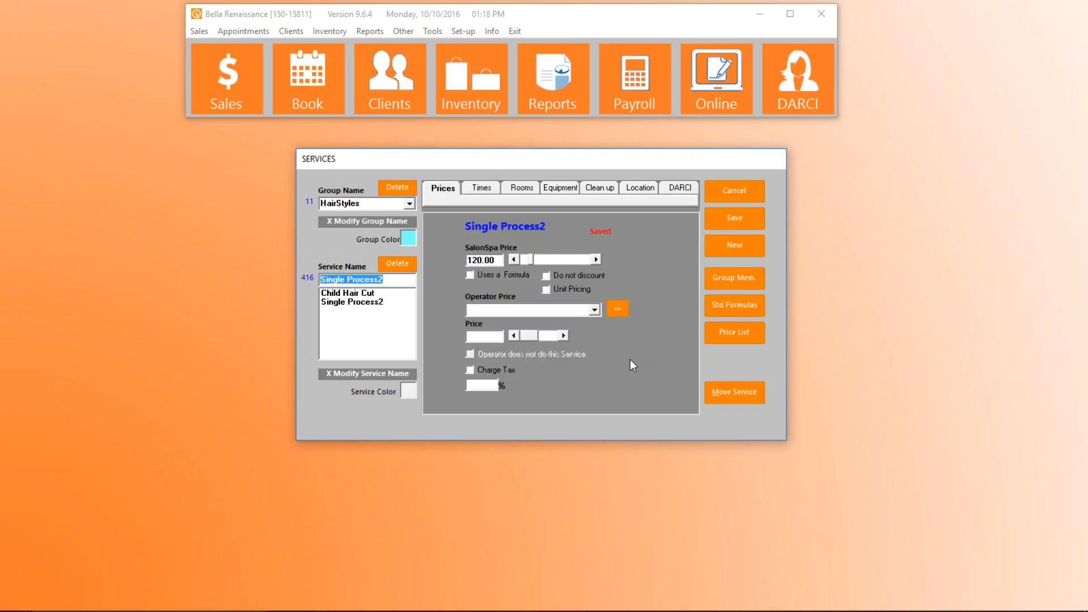
type("Double")
key("Return")
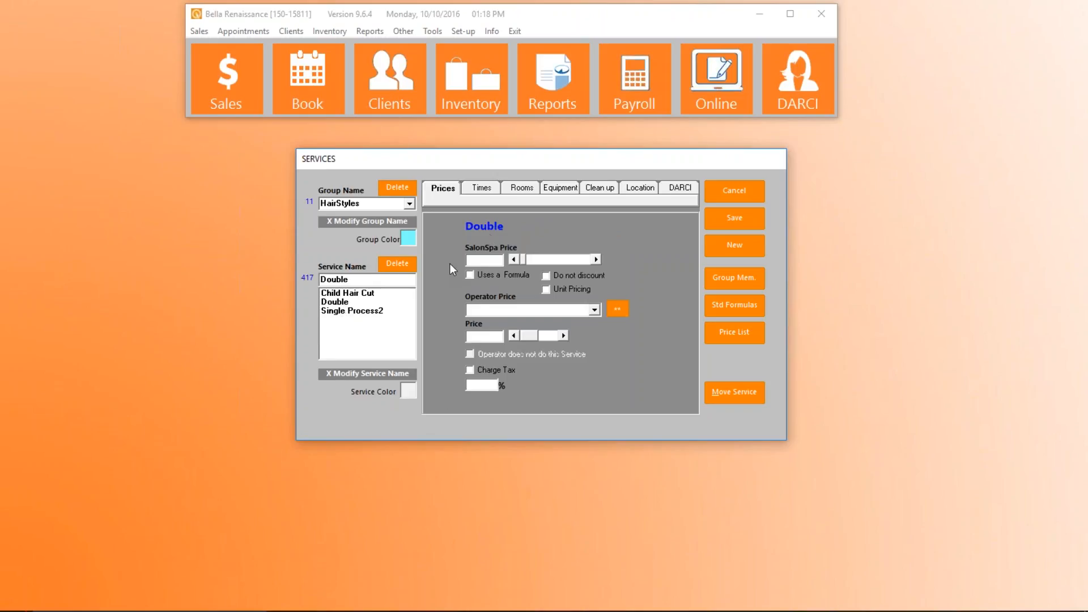
type("165.00")
Switch the Double service to Triple timing and set its total time to 2:30
left_click(486, 189)
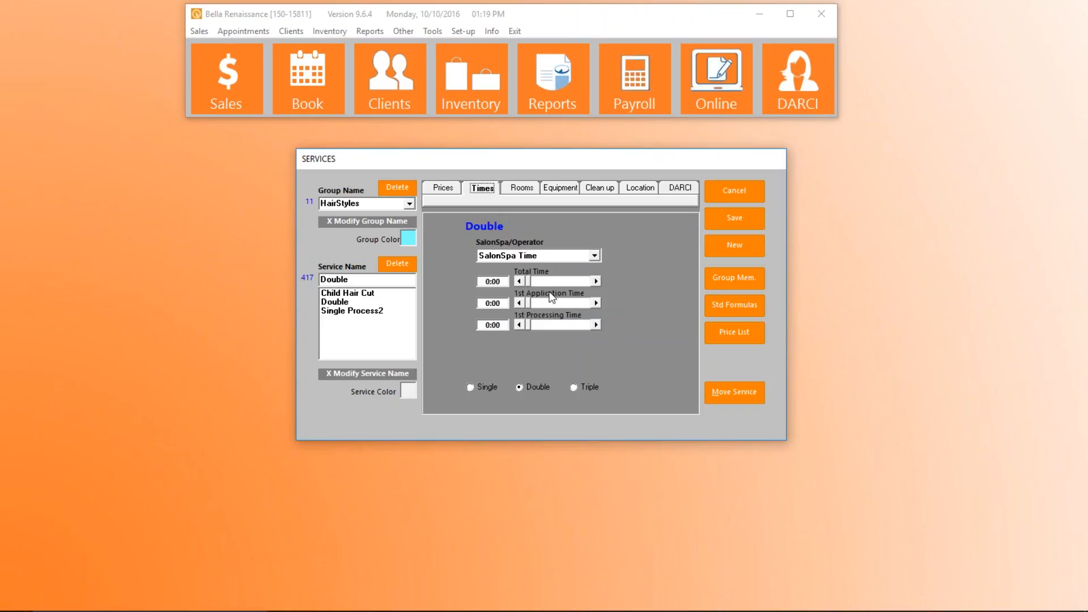
left_click(575, 387)
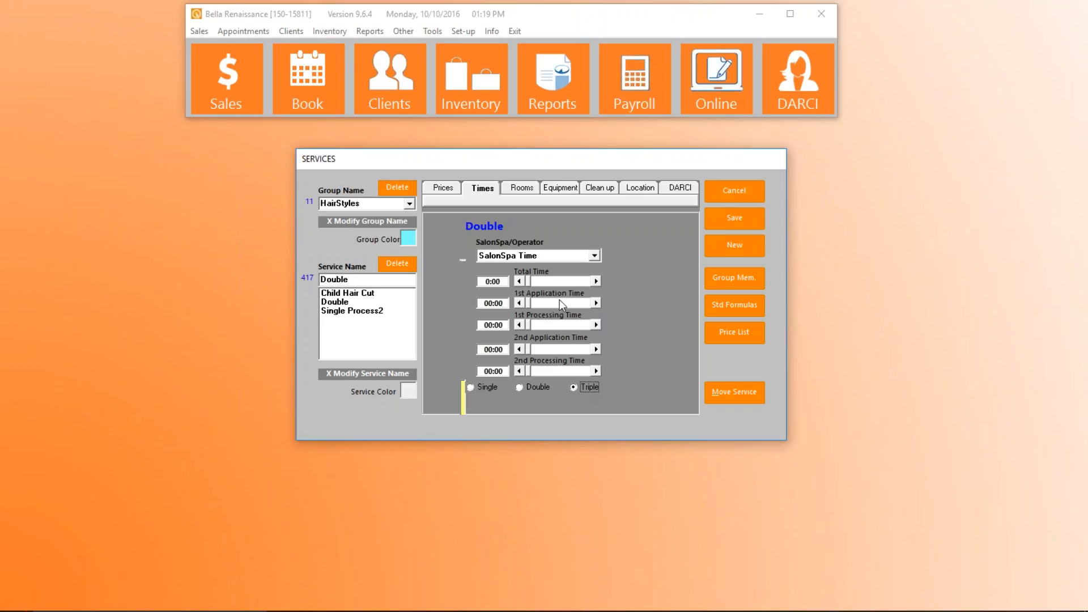
left_click(597, 281)
left_click(597, 281)
left_click(597, 281)
left_click(598, 281)
left_click(597, 281)
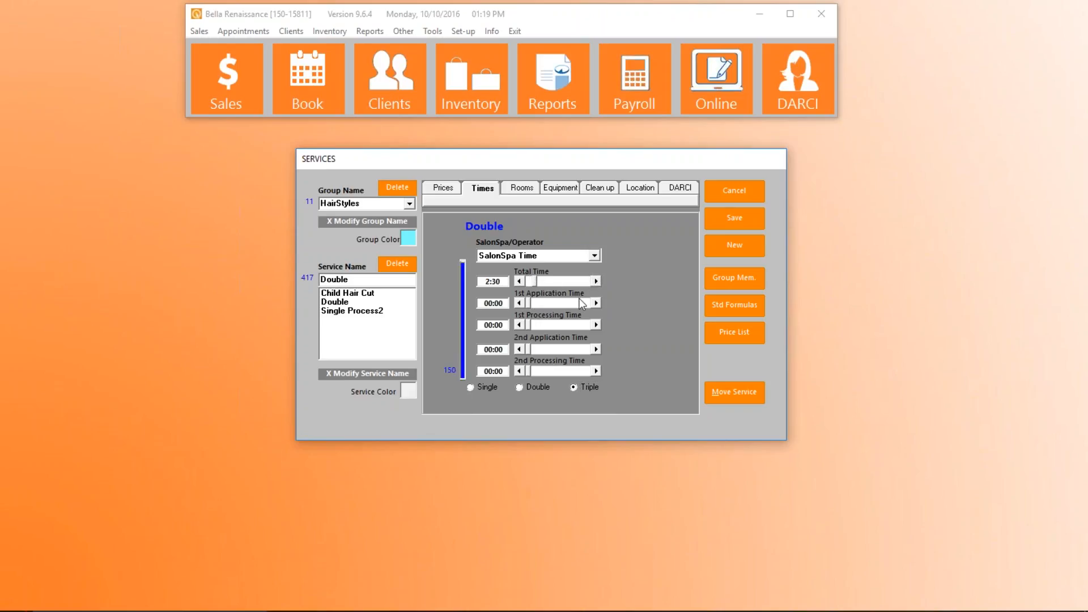
Set the first application, first processing and second application times to 0:30 each, and fill in the second processing time
left_click(597, 303)
left_click(597, 303)
left_click(597, 325)
left_click(596, 325)
left_click(597, 349)
left_click(597, 350)
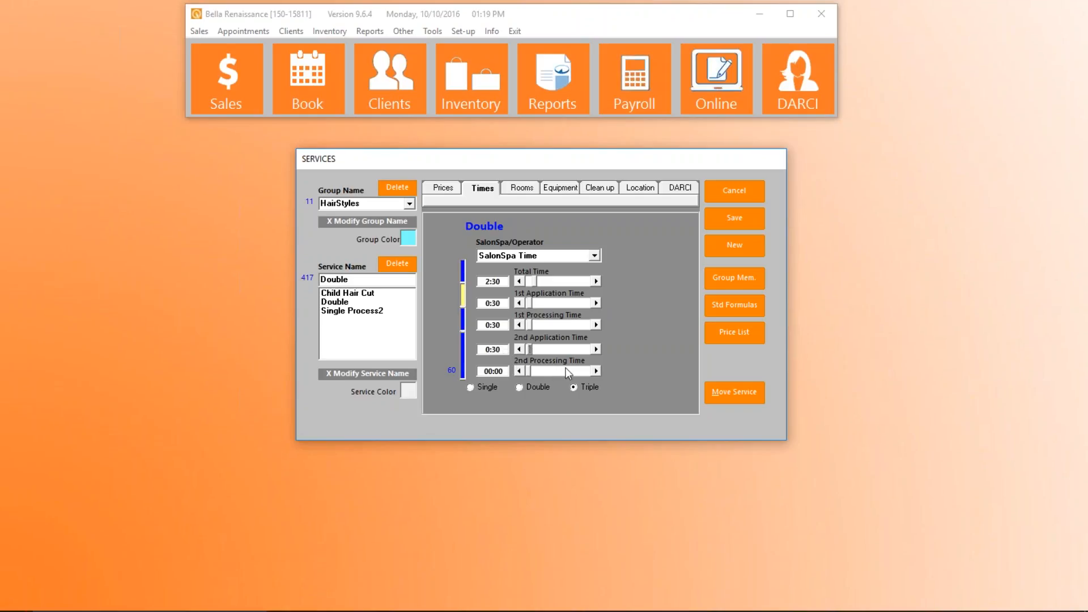
left_click(596, 371)
left_click(596, 371)
Assign the rooms Elixer, Herbal and Ruby to the Double service
left_click(520, 188)
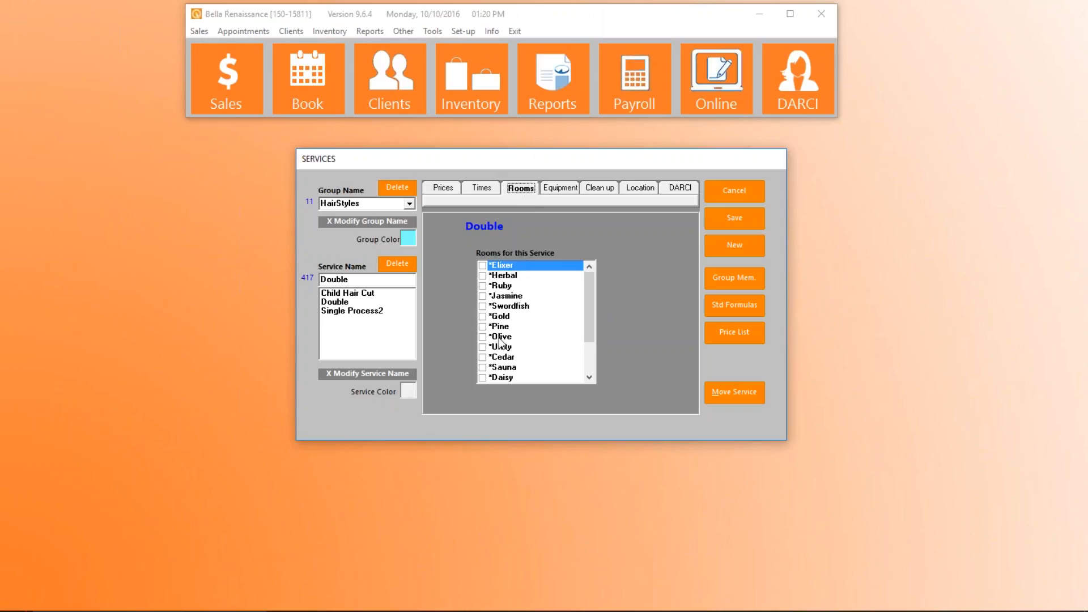
left_click_drag(590, 295, 627, 284)
left_click(482, 266)
left_click(482, 276)
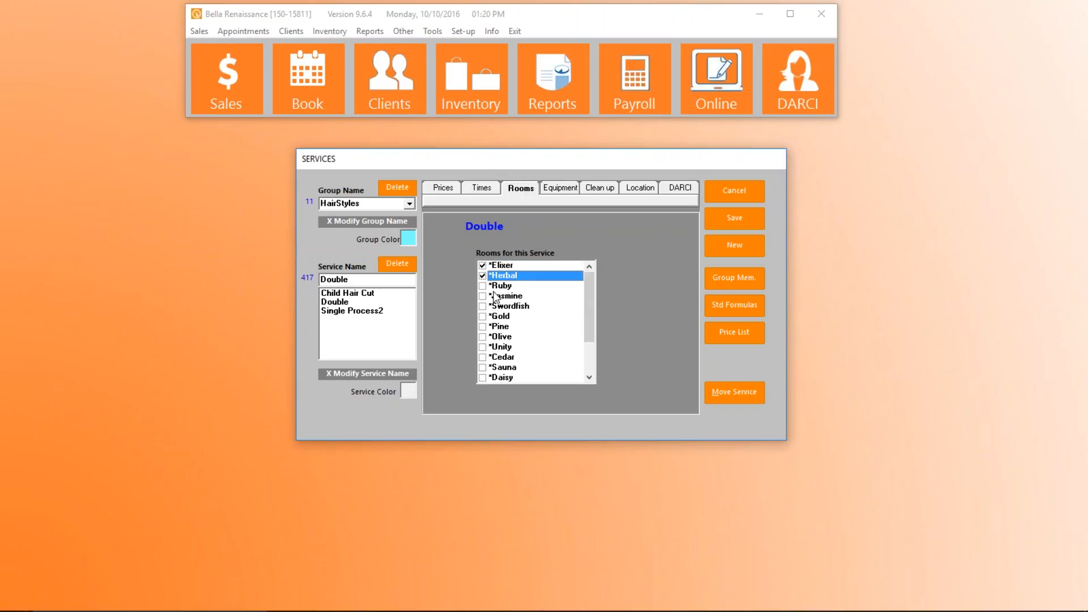
left_click(482, 286)
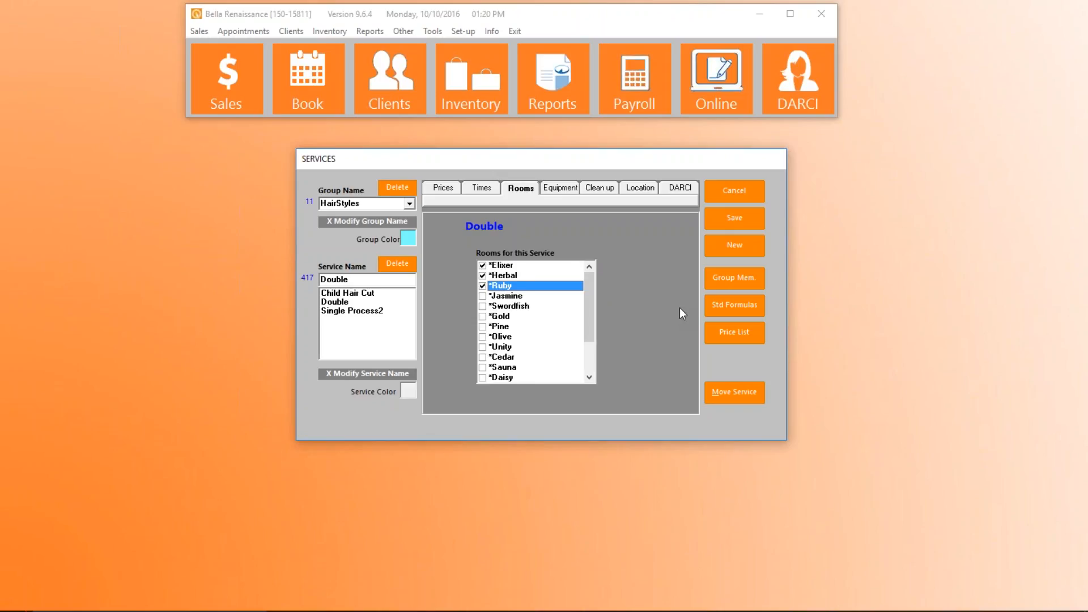
Assign the equipment Laser, Laser3 and Laser4 to the Double service
left_click(561, 189)
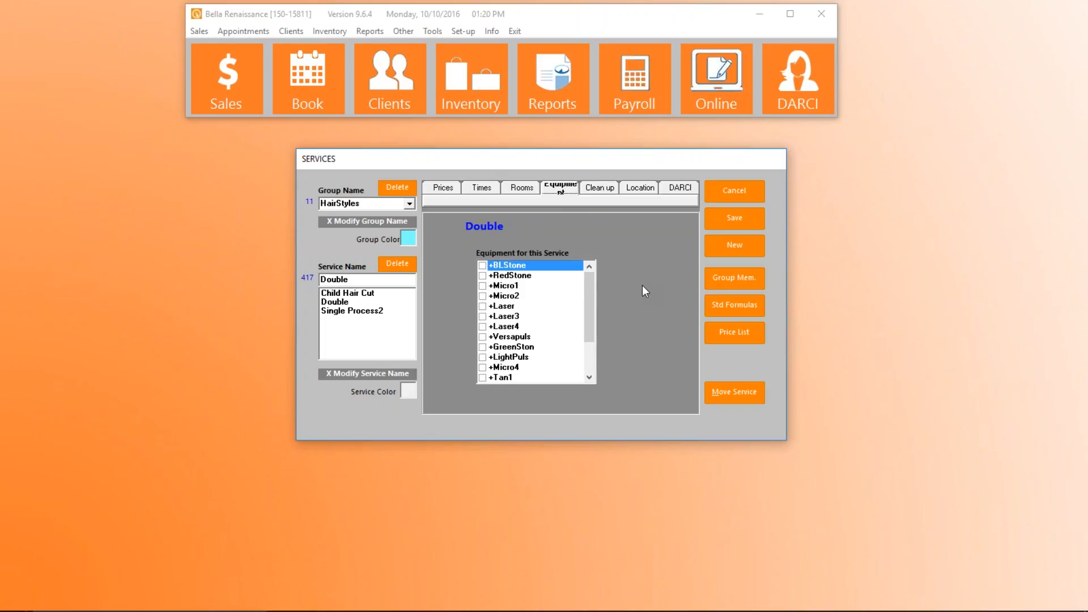
left_click(483, 306)
left_click(482, 306)
double_click(483, 317)
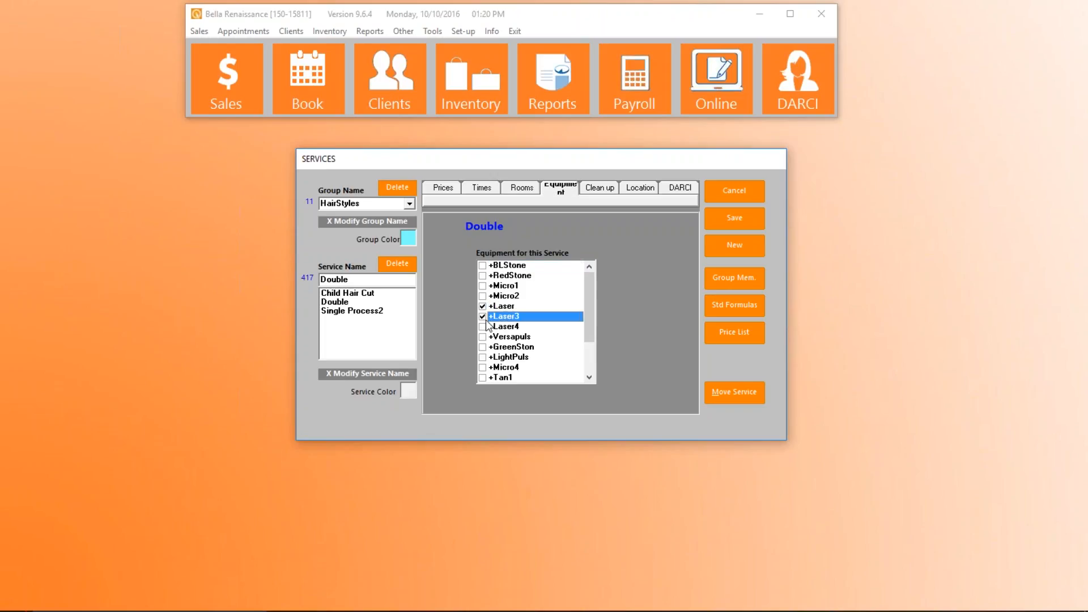
left_click(483, 327)
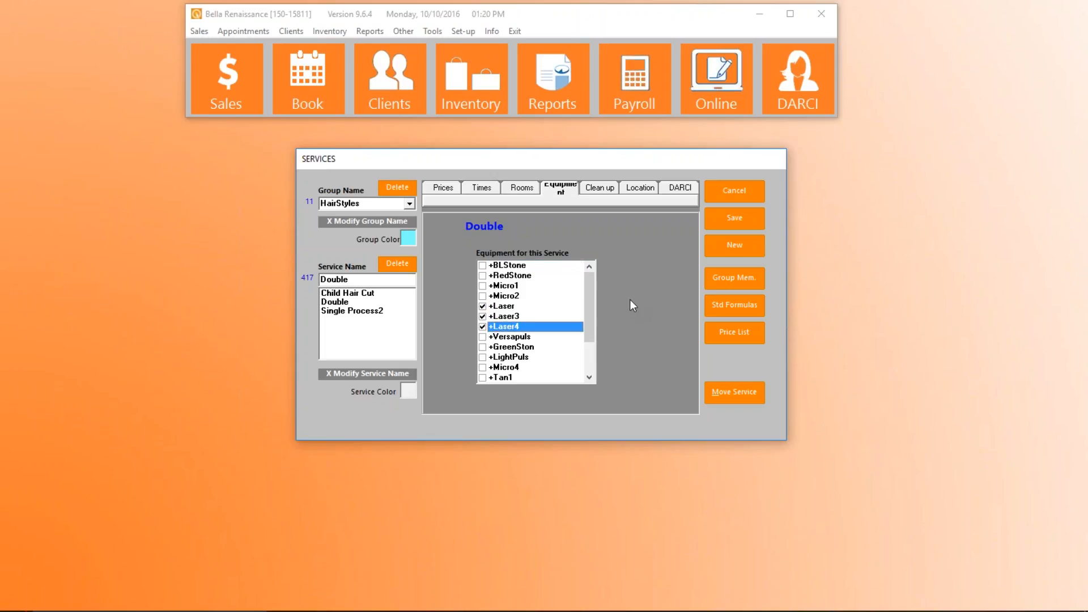
Block the room during the Double service's clean-up time and save the service
left_click(600, 190)
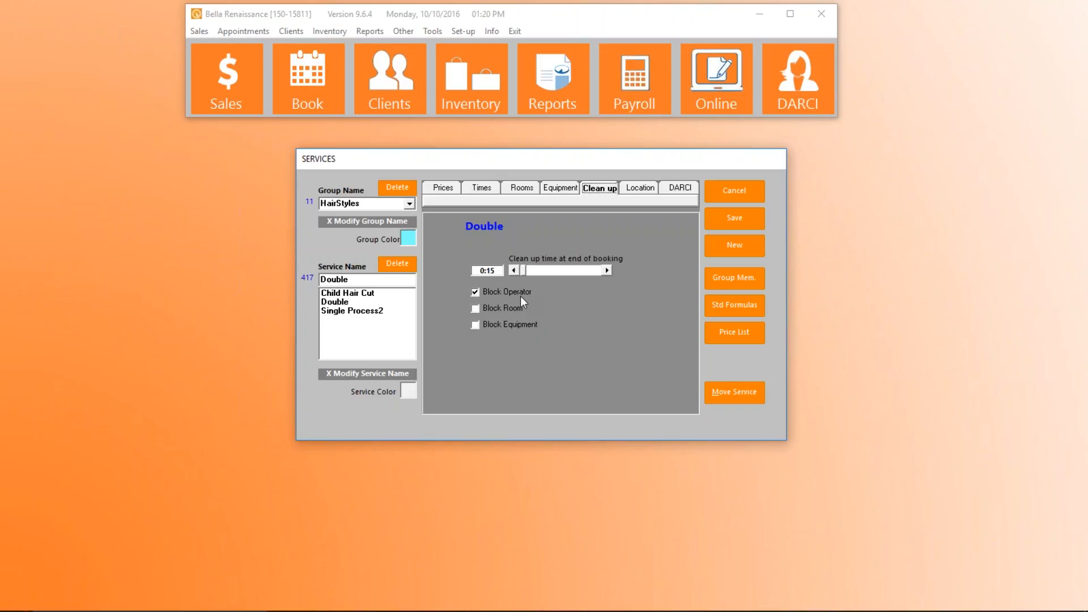
left_click(476, 311)
left_click(736, 219)
Add four operators as members of the HairStyles group and save the group membership
left_click(723, 278)
left_click(556, 376)
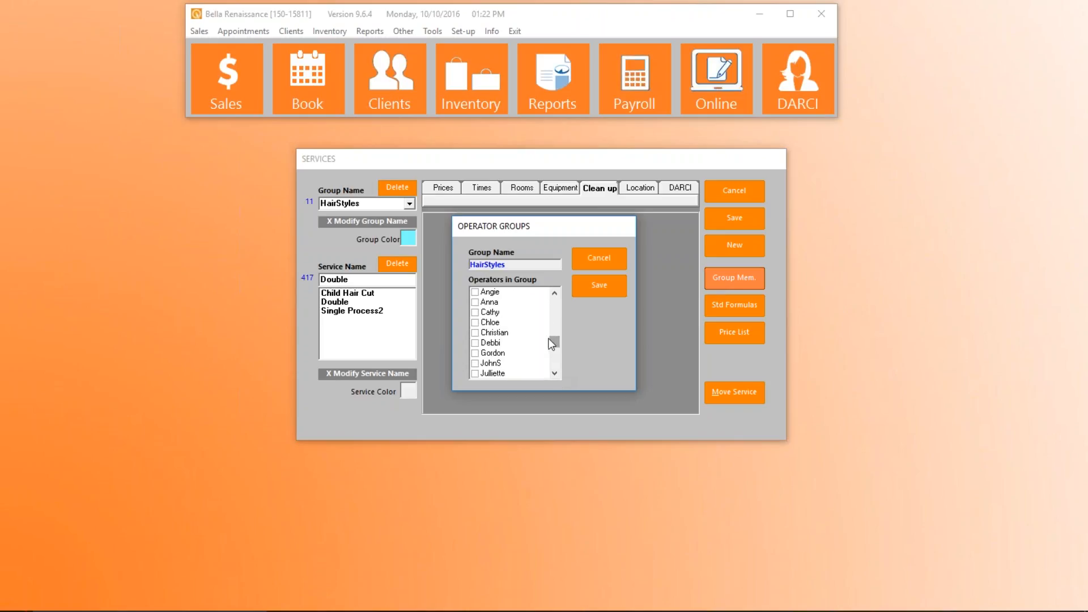
left_click(475, 292)
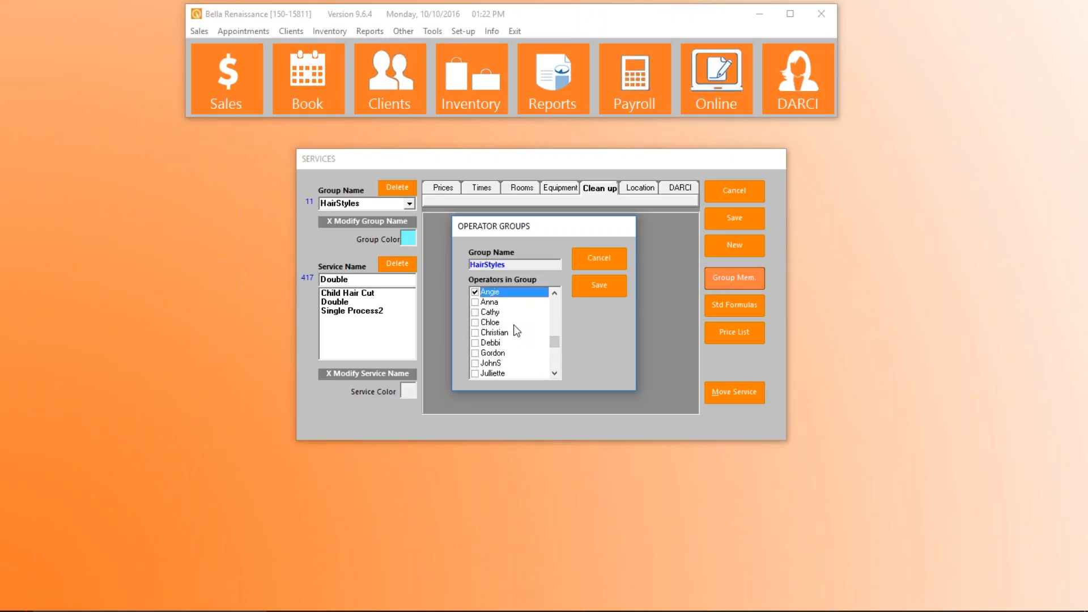
left_click(475, 333)
left_click(475, 343)
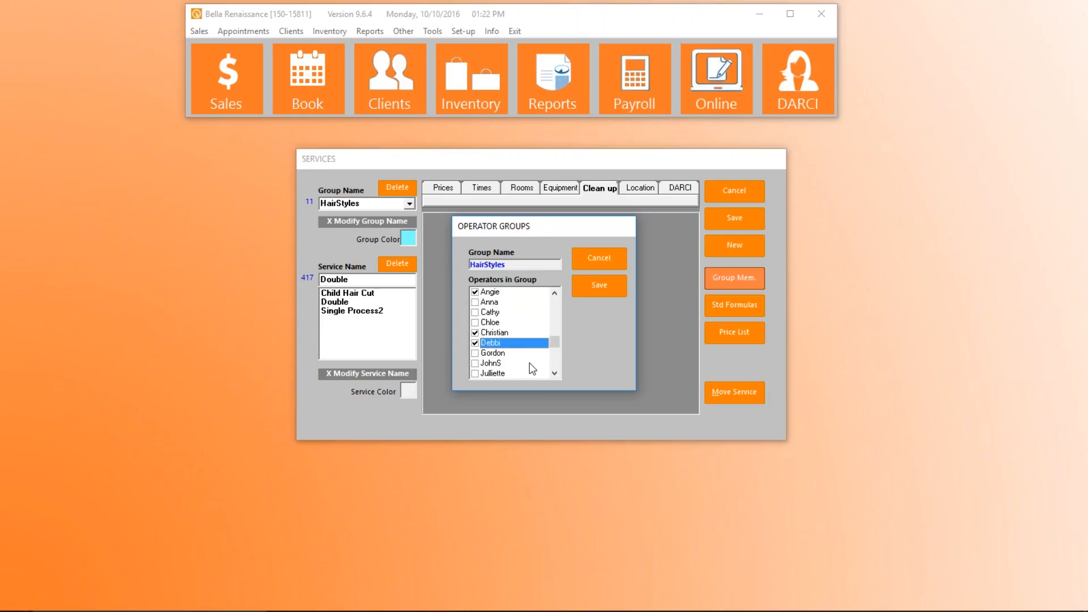
left_click(476, 374)
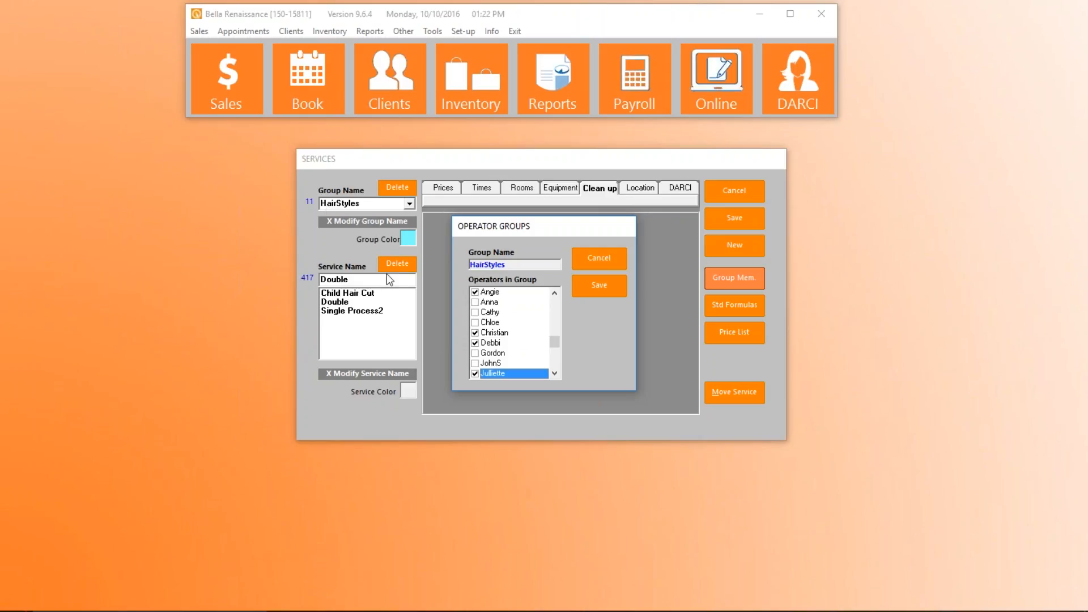
left_click(600, 284)
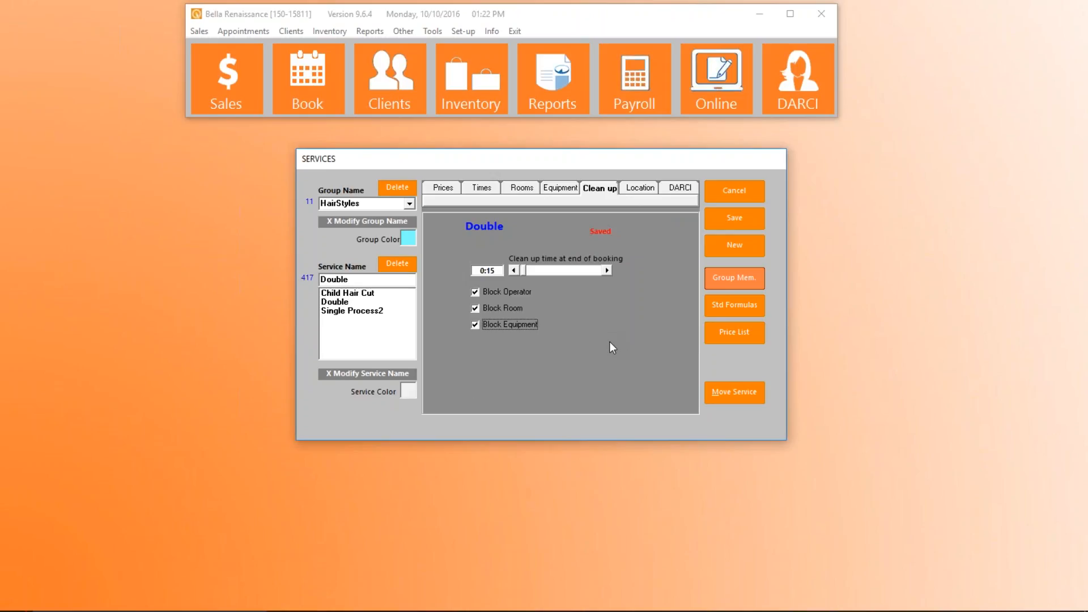
Set the first listed operator's own price for the Double service to 175.00 and save it
left_click(443, 188)
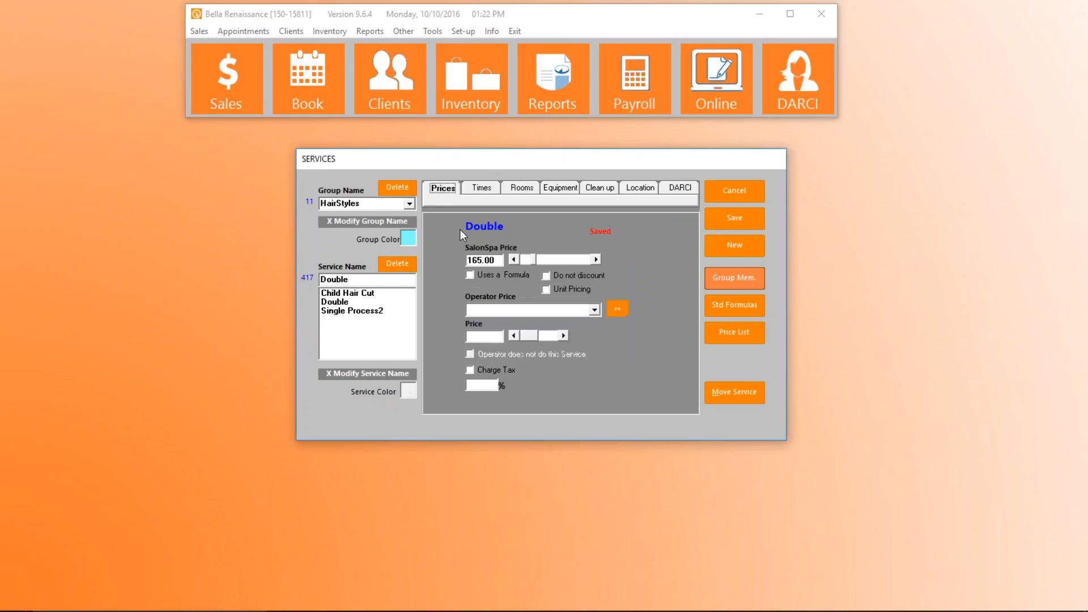
left_click(593, 311)
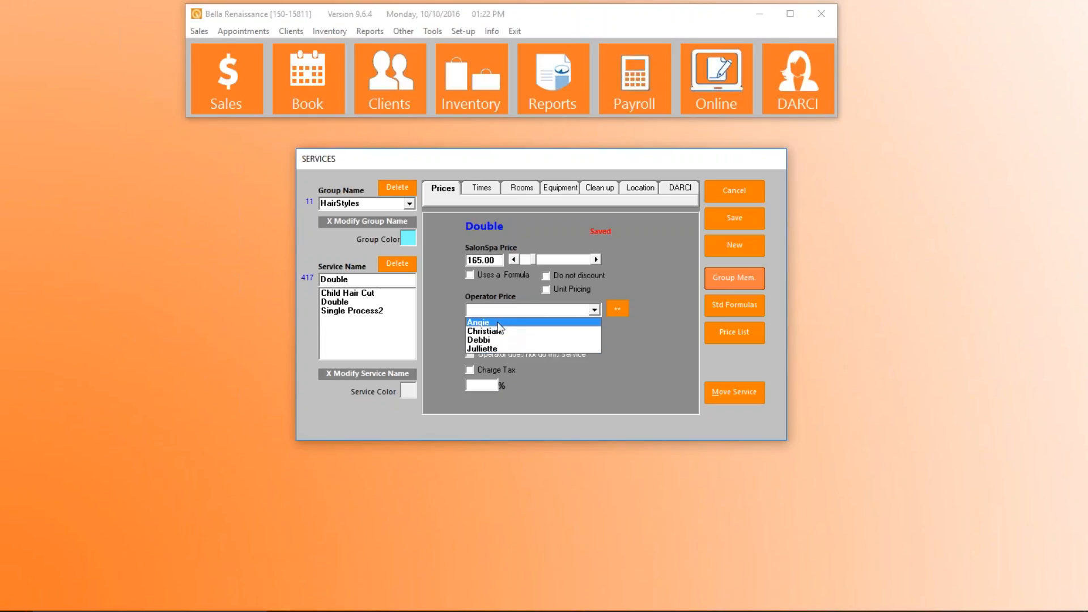
left_click(498, 323)
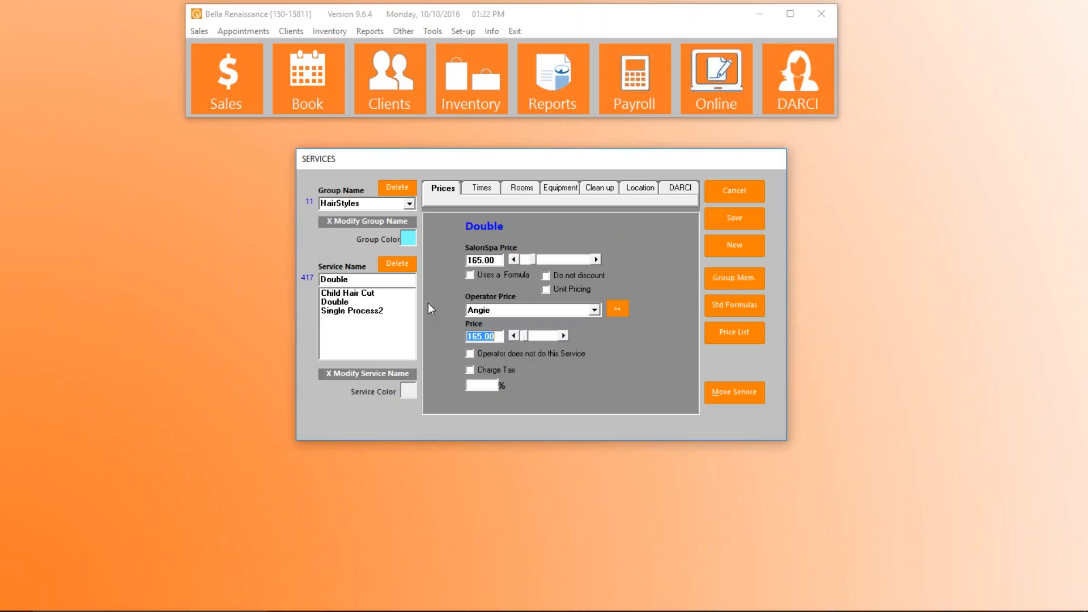
type("175.00")
left_click(721, 219)
Set the first listed operator's total time for the Double service to 2:45, save it and close the services setup
left_click(481, 191)
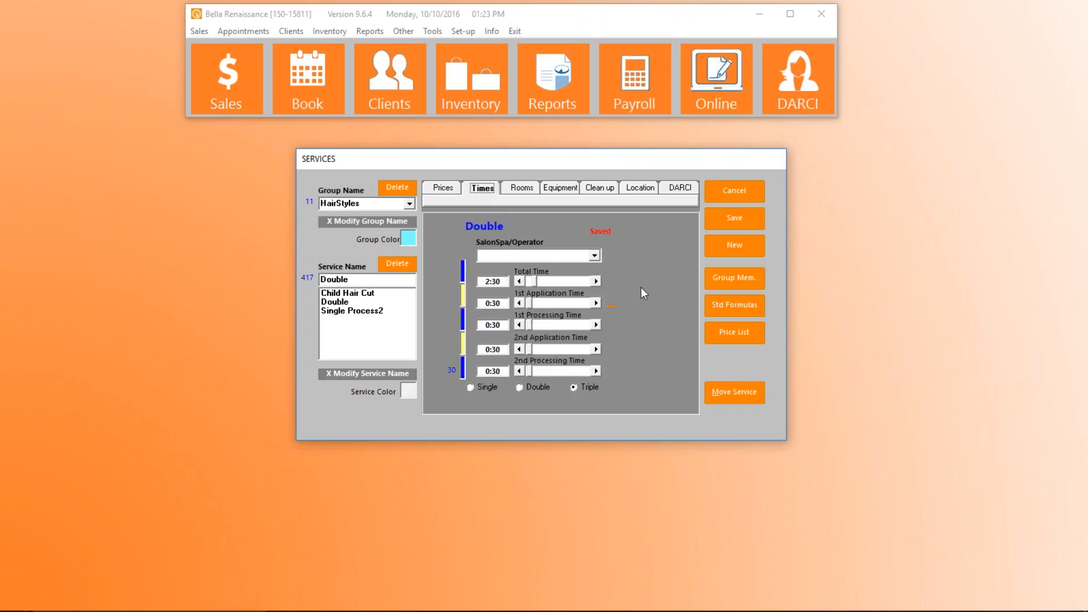
left_click(594, 255)
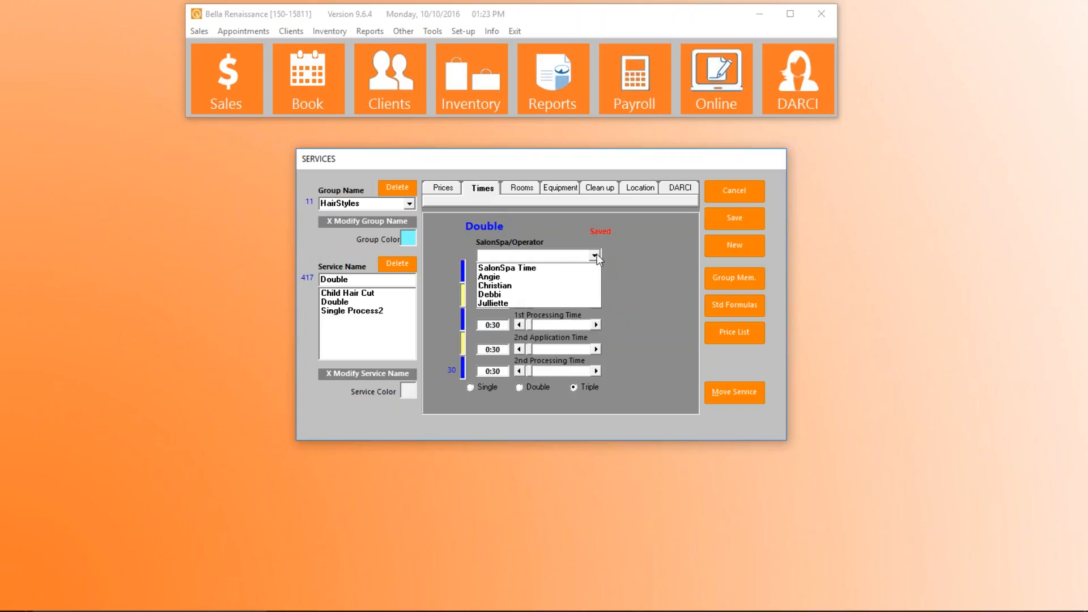
left_click(566, 278)
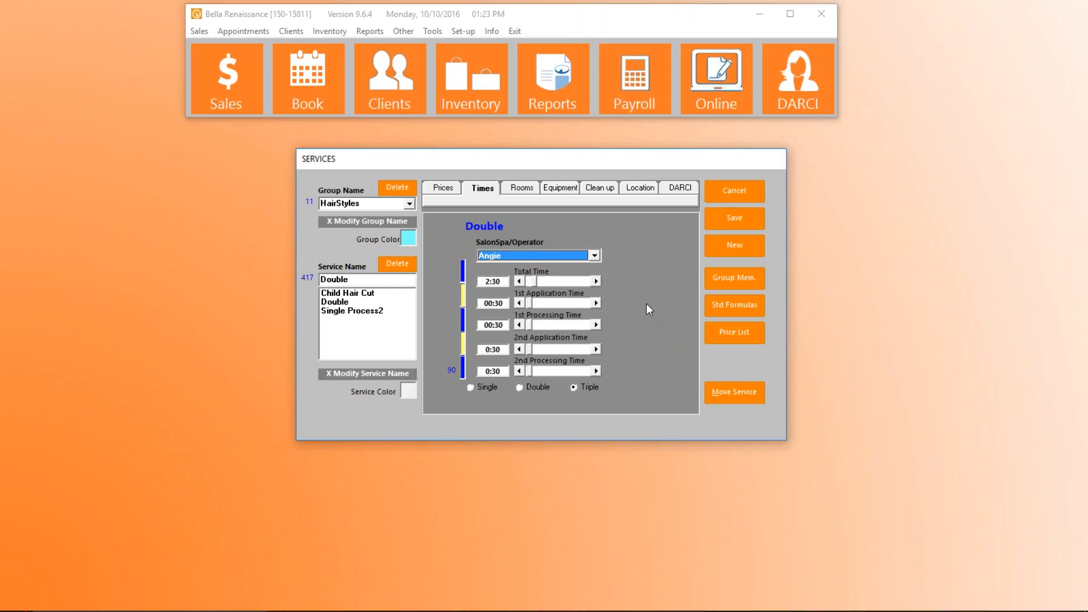
left_click(595, 281)
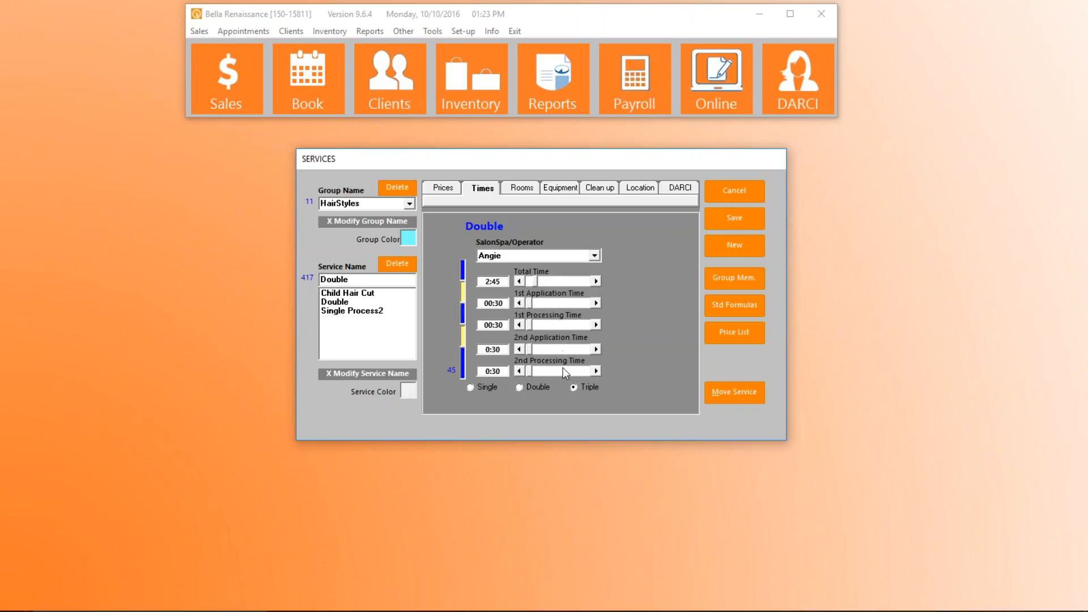
left_click(738, 220)
left_click(737, 192)
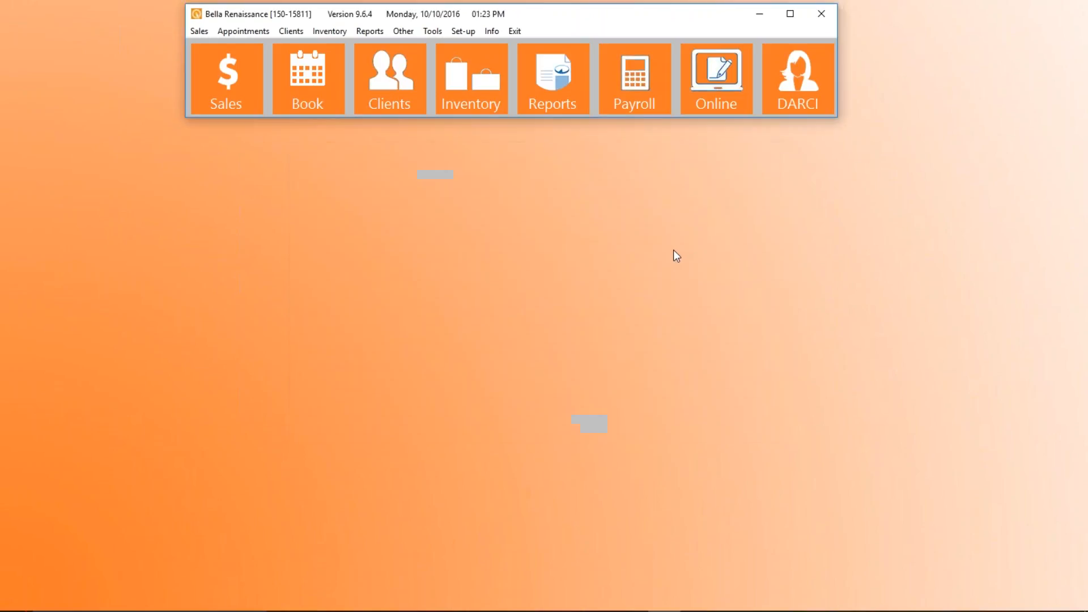